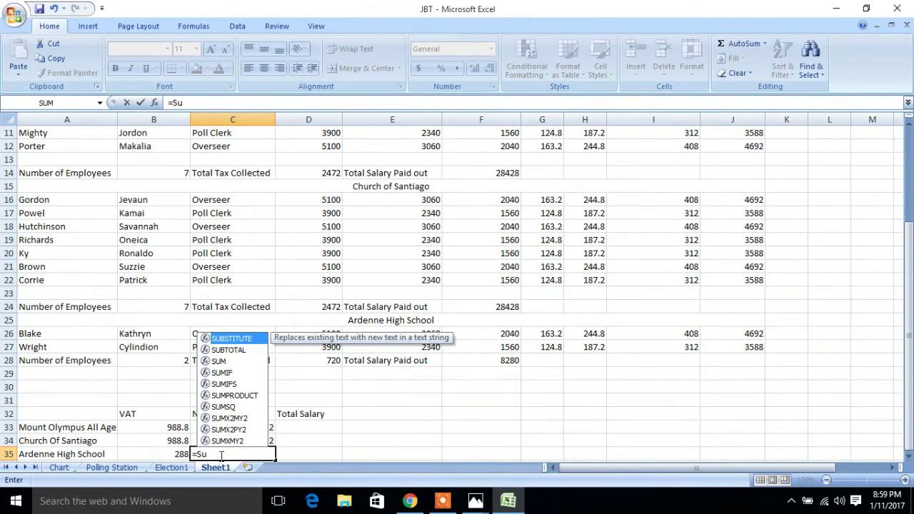
- Complete C35 as =Sum(H26:H27), giving Ardenne High School's NDFD total of 432
{"action": "type", "text": "m"}
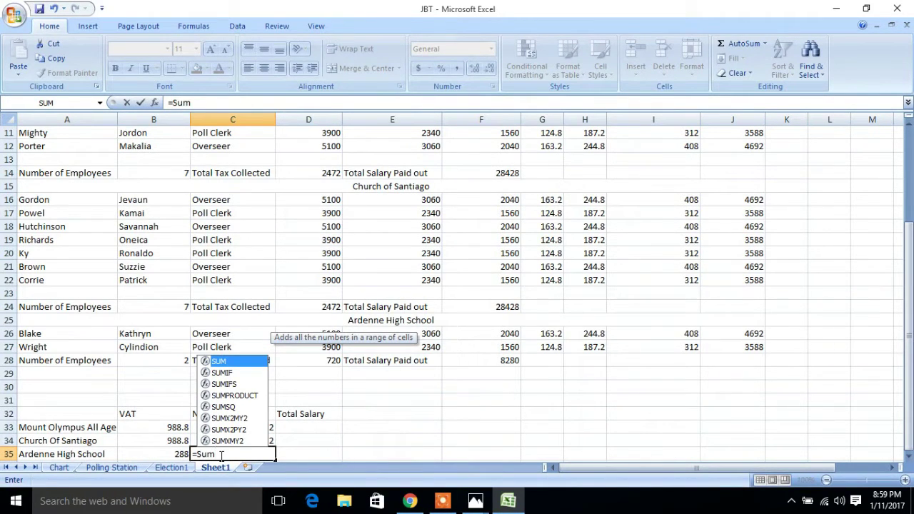
{"action": "type", "text": "("}
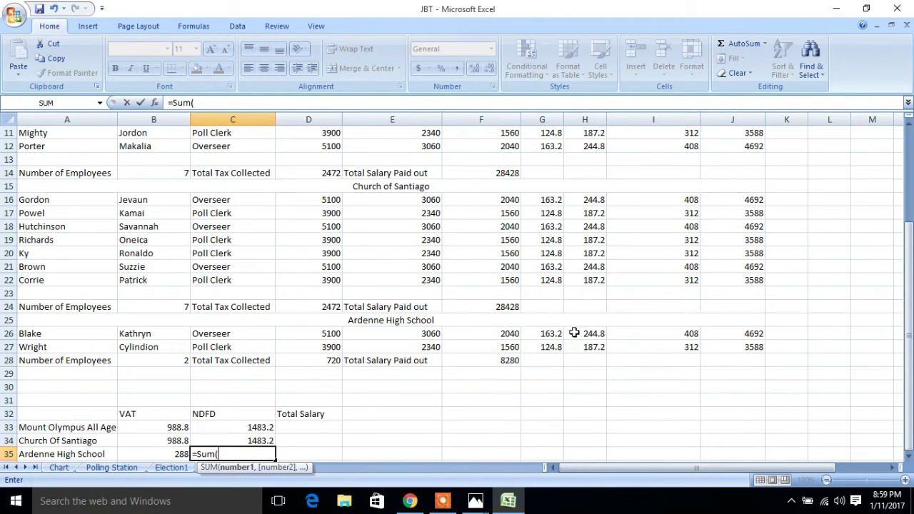
{"action": "left_click_drag", "start_coordinate": [579, 333], "coordinate": [585, 353]}
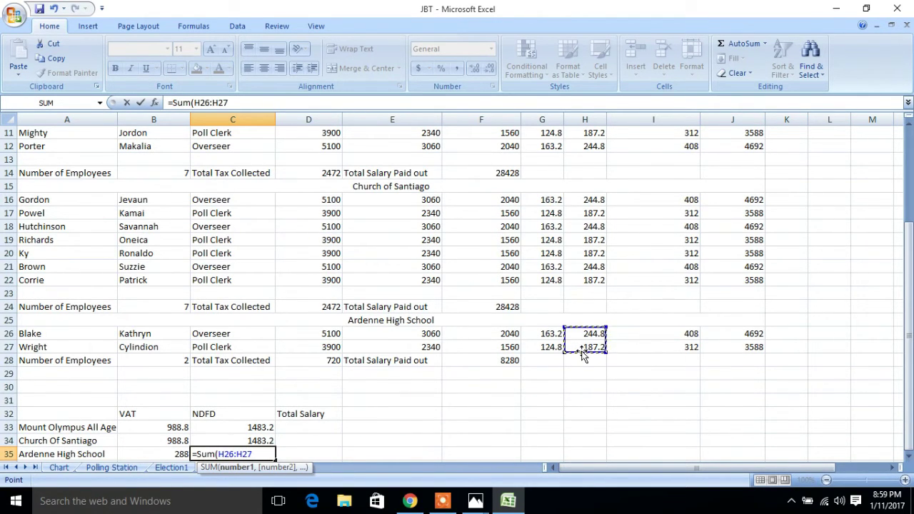
{"action": "type", "text": ")"}
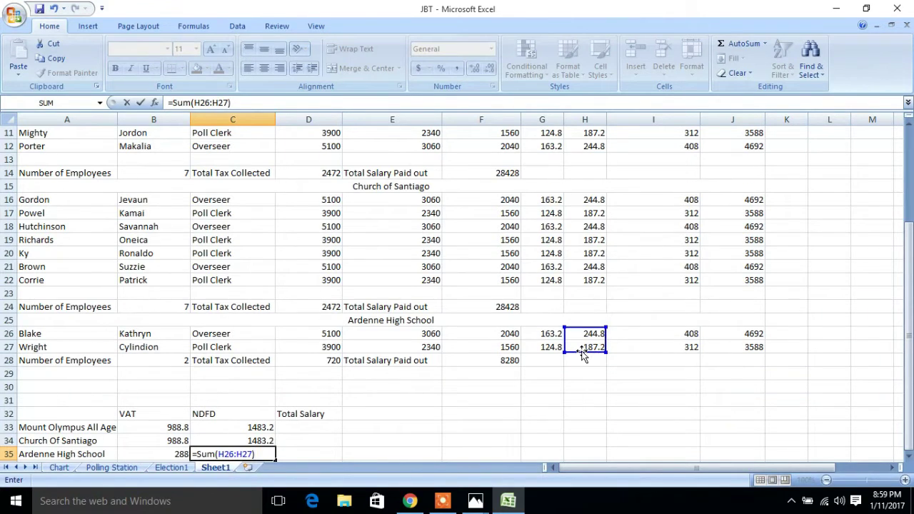
{"action": "key", "text": "Return"}
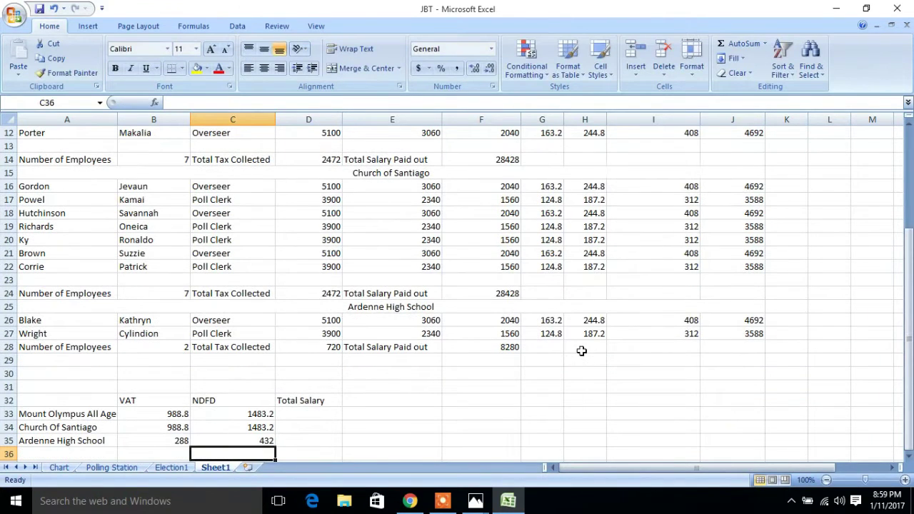
- Enter =Sum(J6:J12) in D33 for Mount Olympus's total salary of 28428
{"action": "left_click", "coordinate": [324, 413]}
{"action": "mouse_move", "coordinate": [909, 389]}
{"action": "left_mouse_down"}
{"action": "mouse_move", "coordinate": [909, 380]}
{"action": "mouse_move", "coordinate": [907, 396]}
{"action": "left_mouse_up"}
{"action": "type", "text": "="}
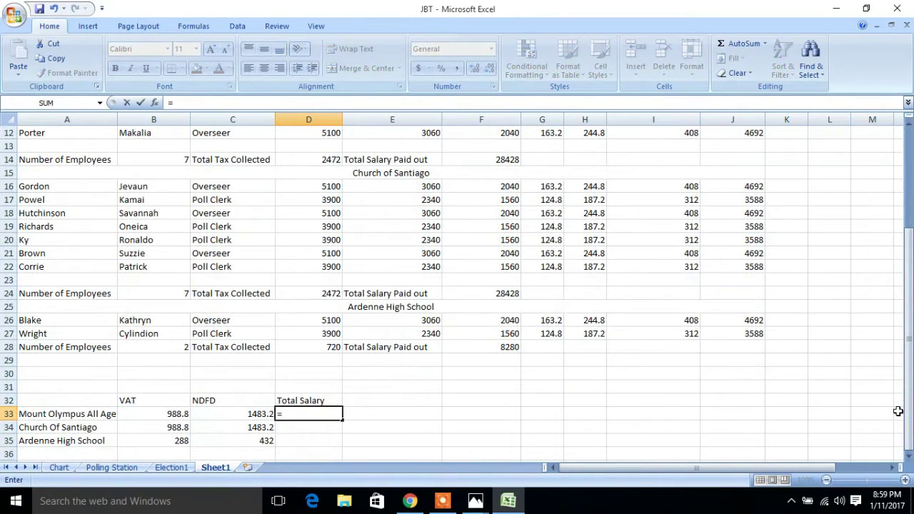
{"action": "type", "text": "Sum("}
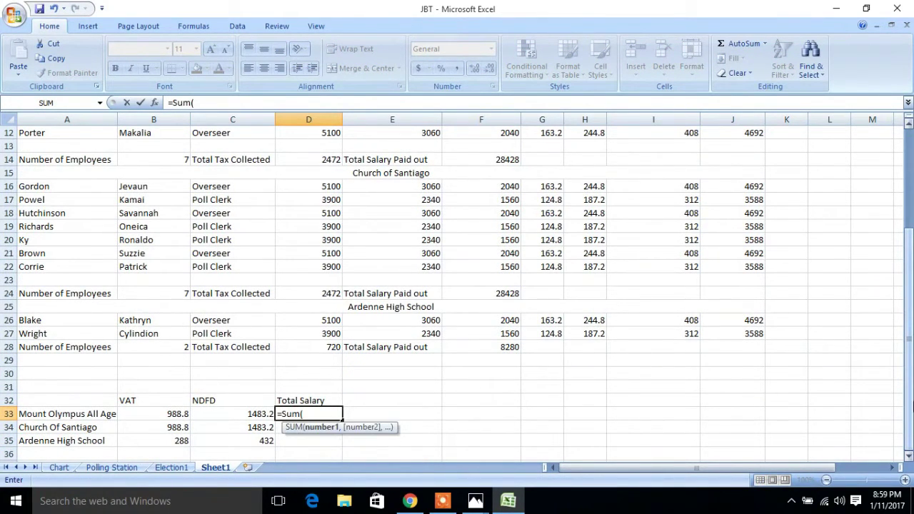
{"action": "left_click_drag", "start_coordinate": [909, 404], "coordinate": [909, 301]}
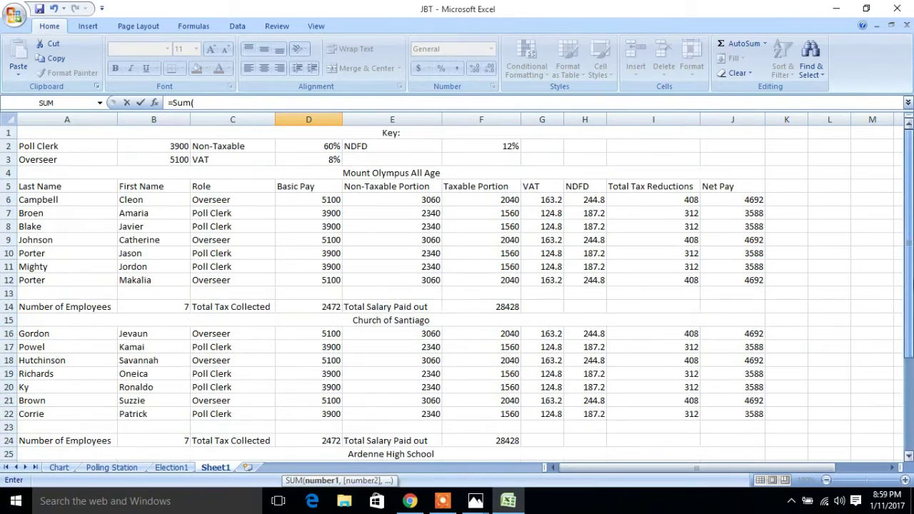
{"action": "left_click_drag", "start_coordinate": [748, 199], "coordinate": [749, 280]}
{"action": "left_click_drag", "start_coordinate": [910, 289], "coordinate": [909, 400]}
{"action": "type", "text": ")"}
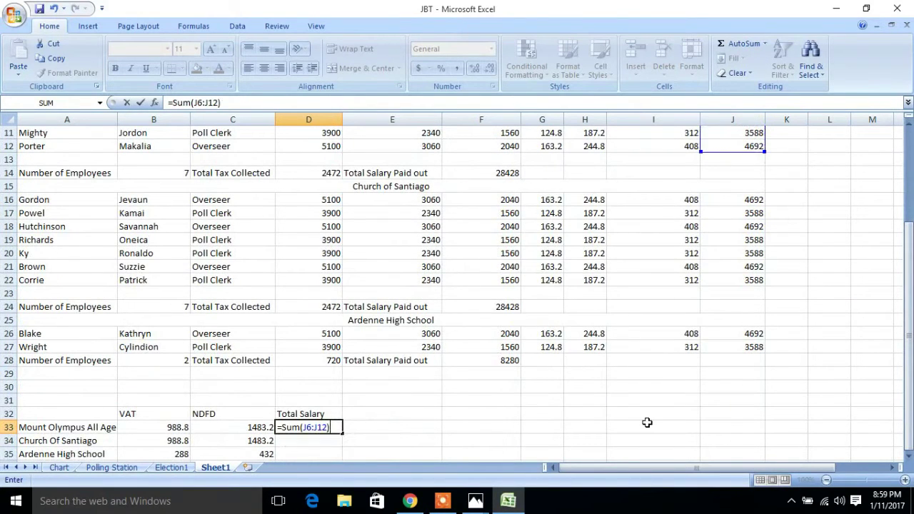
{"action": "key", "text": "Return"}
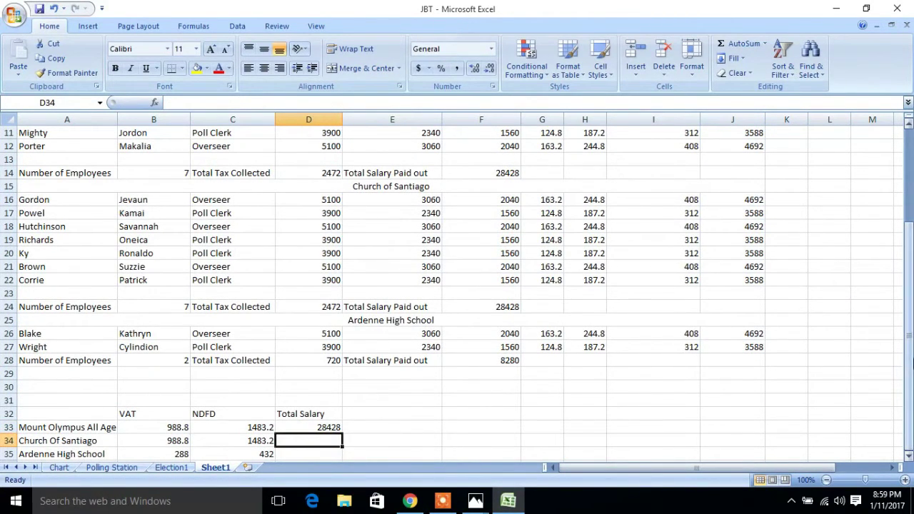
- Enter =sum(J16:J22) in D34 for Church of Santiago's total salary
{"action": "mouse_move", "coordinate": [910, 370]}
{"action": "left_mouse_down"}
{"action": "mouse_move", "coordinate": [910, 270]}
{"action": "mouse_move", "coordinate": [910, 379]}
{"action": "left_mouse_up"}
{"action": "type", "text": "=sum("}
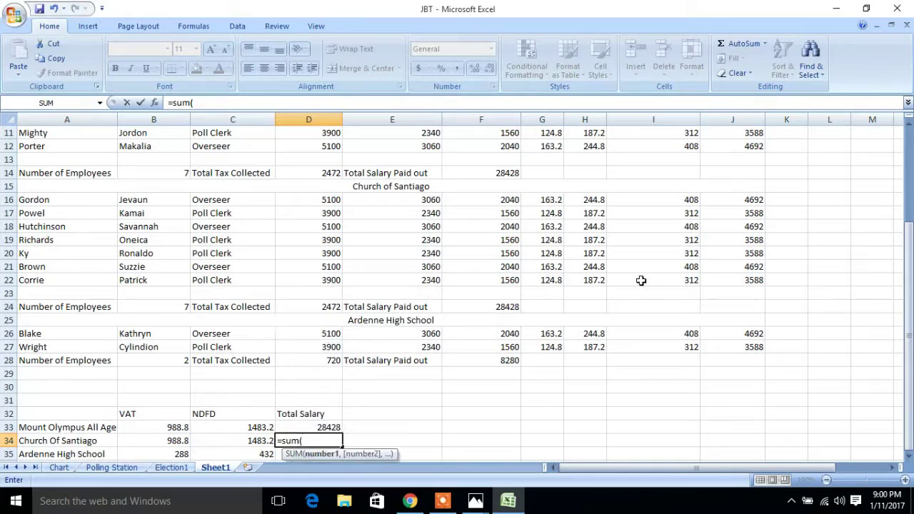
{"action": "left_click_drag", "start_coordinate": [750, 200], "coordinate": [730, 279]}
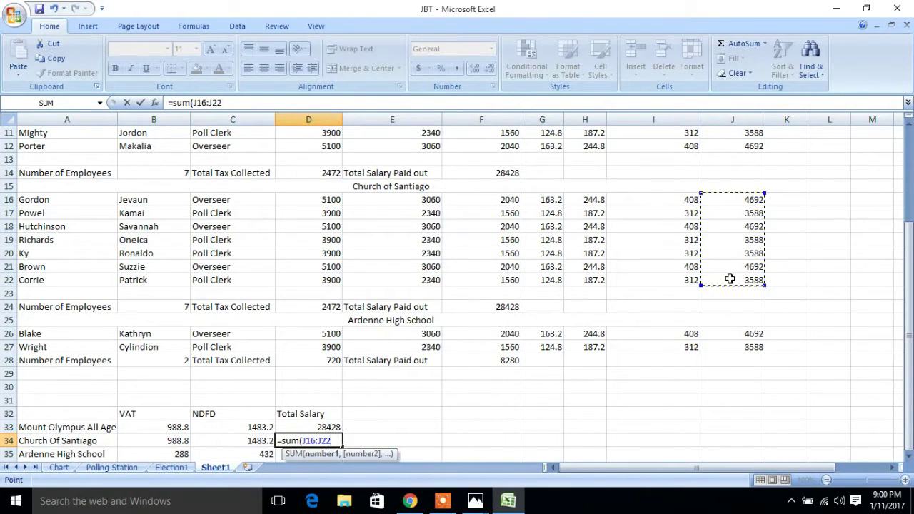
{"action": "type", "text": ")"}
{"action": "key", "text": "Return"}
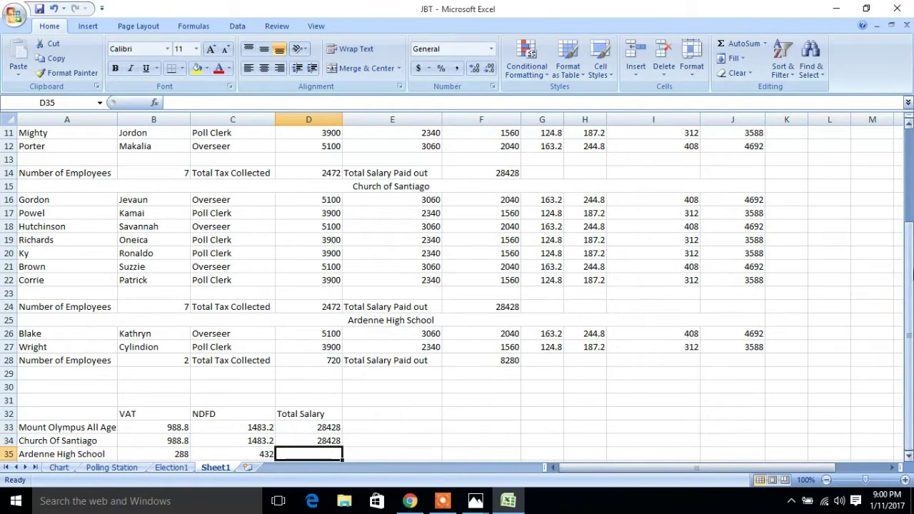
- Enter =sum(J26:J27) in D35, giving Ardenne High School's total salary of 8280
{"action": "left_click_drag", "start_coordinate": [908, 250], "coordinate": [906, 415]}
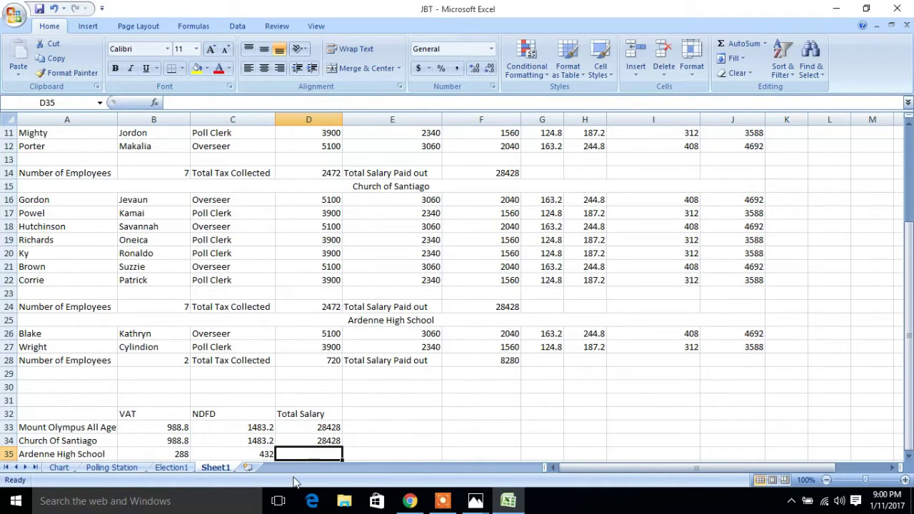
{"action": "type", "text": "=sum"}
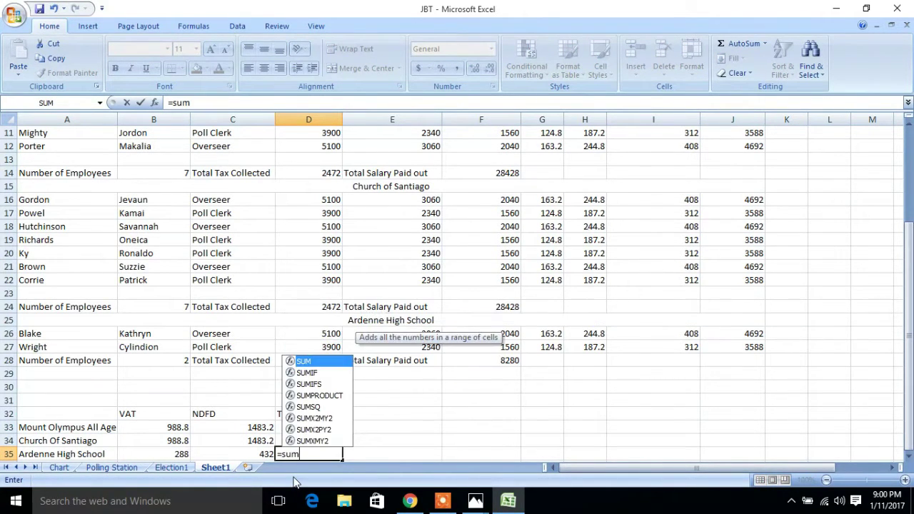
{"action": "type", "text": "("}
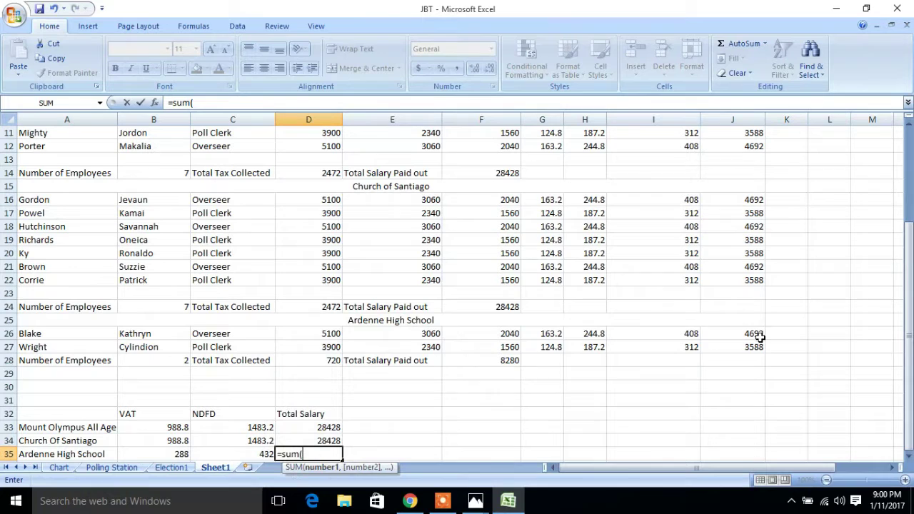
{"action": "left_click_drag", "start_coordinate": [756, 335], "coordinate": [748, 348]}
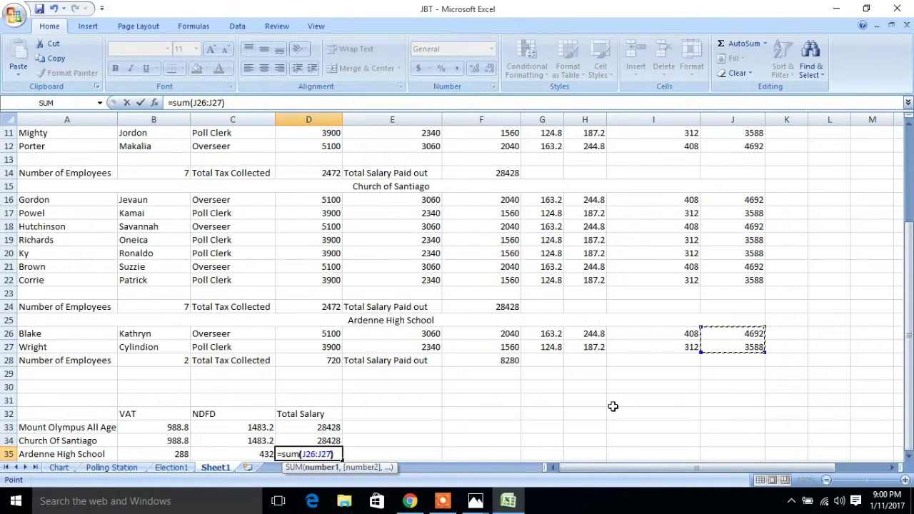
{"action": "type", "text": ")"}
{"action": "key", "text": "Return"}
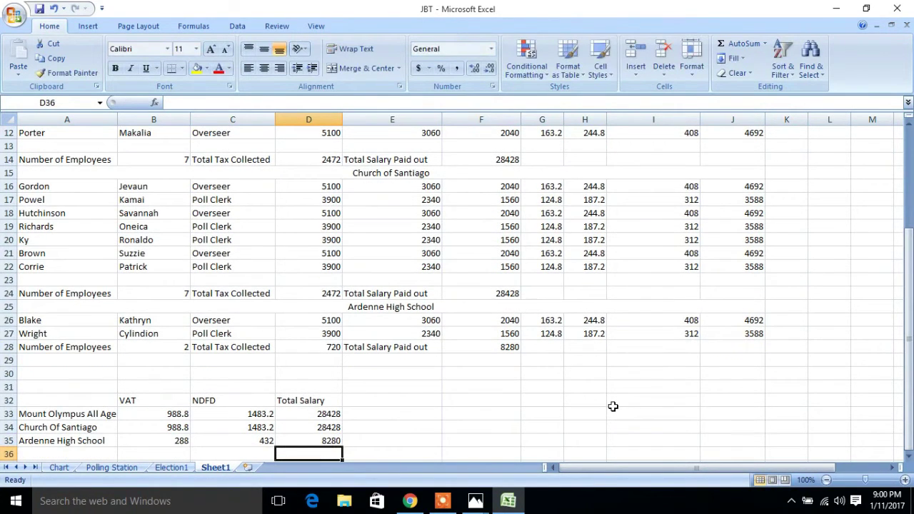
{"action": "left_click_drag", "start_coordinate": [910, 375], "coordinate": [909, 276]}
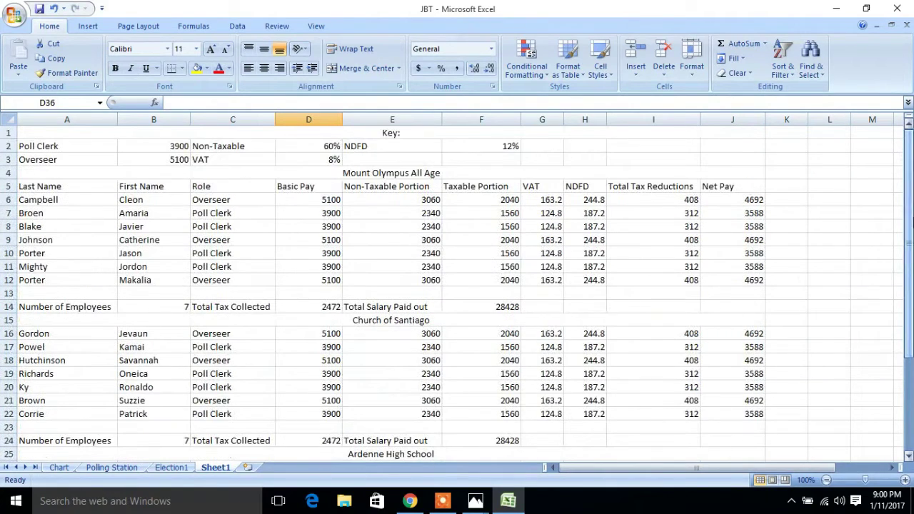
- Change Hutchinson's role in C18 from Overseer to Poll Clerk, making D34 read 27324
{"action": "left_click_drag", "start_coordinate": [910, 214], "coordinate": [909, 251]}
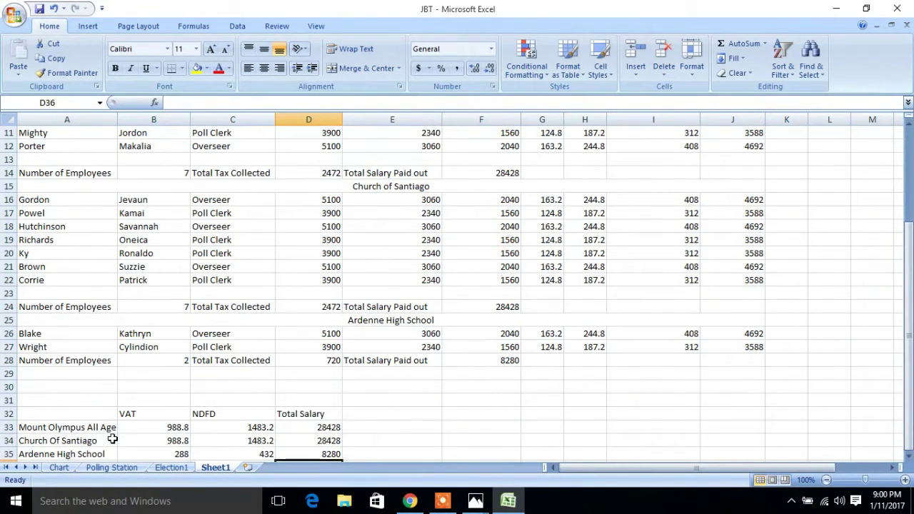
{"action": "left_click_drag", "start_coordinate": [910, 320], "coordinate": [910, 272]}
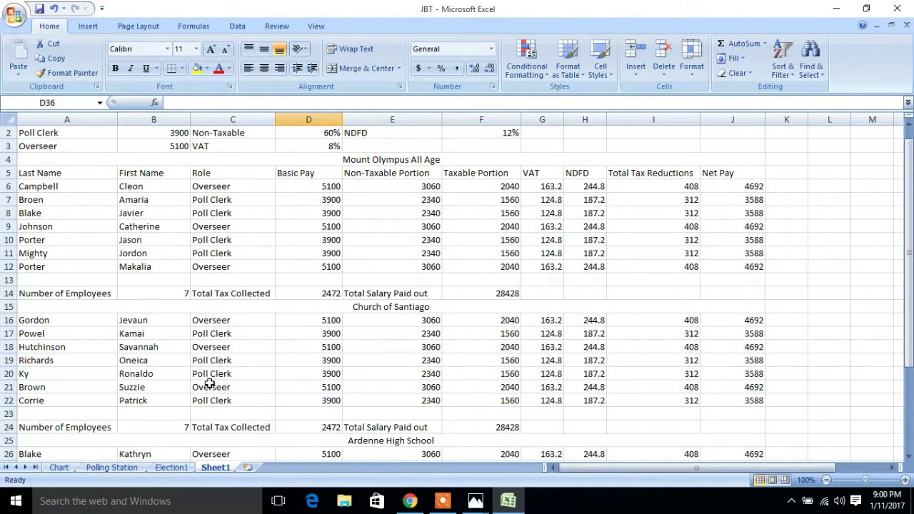
{"action": "double_click", "coordinate": [215, 348]}
{"action": "left_click_drag", "start_coordinate": [248, 347], "coordinate": [192, 348]}
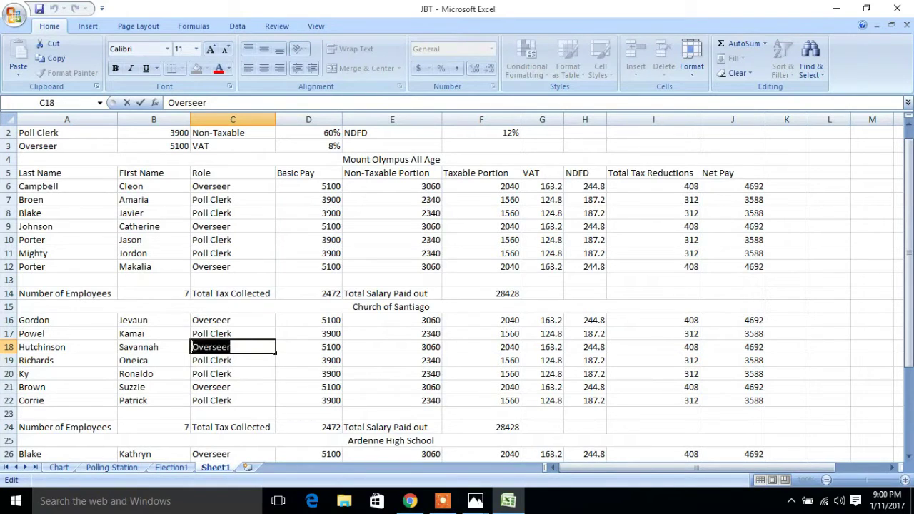
{"action": "key", "text": "BackSpace"}
{"action": "type", "text": "Poll Clerk"}
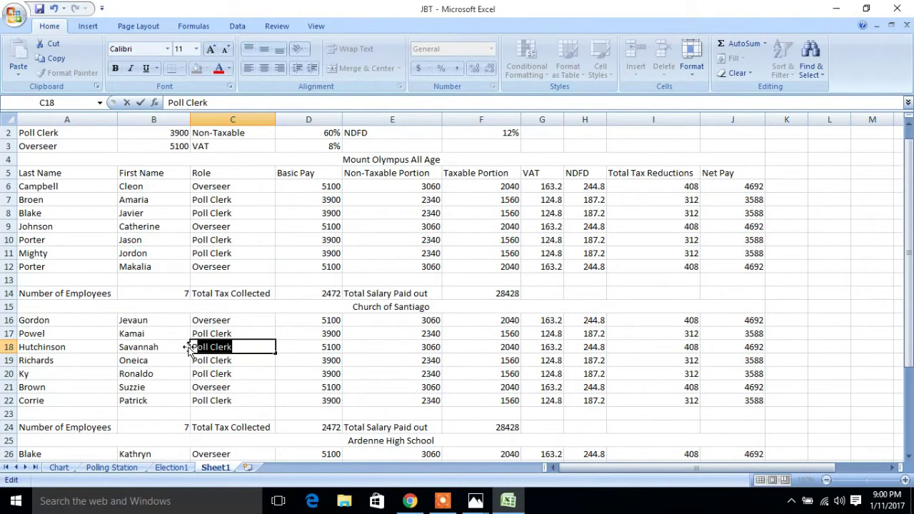
{"action": "key", "text": "Return"}
{"action": "left_click_drag", "start_coordinate": [909, 258], "coordinate": [909, 343]}
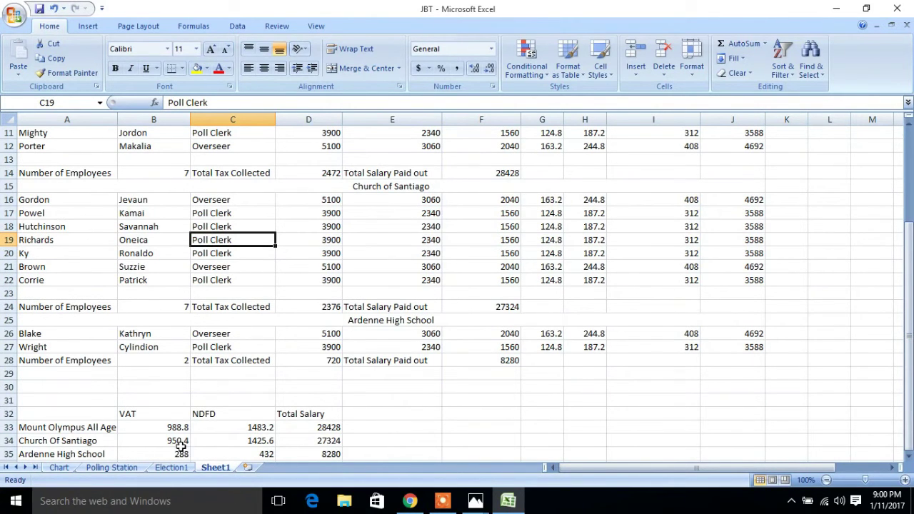
{"action": "left_click_drag", "start_coordinate": [909, 343], "coordinate": [909, 378]}
{"action": "left_click", "coordinate": [909, 456]}
{"action": "left_click_drag", "start_coordinate": [909, 456], "coordinate": [909, 455]}
{"action": "mouse_move", "coordinate": [476, 500]}
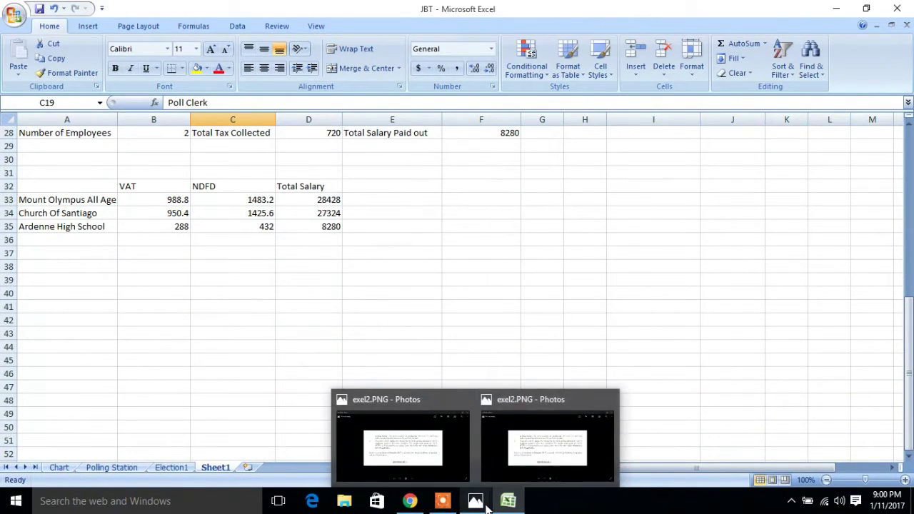
{"action": "left_click", "coordinate": [539, 457]}
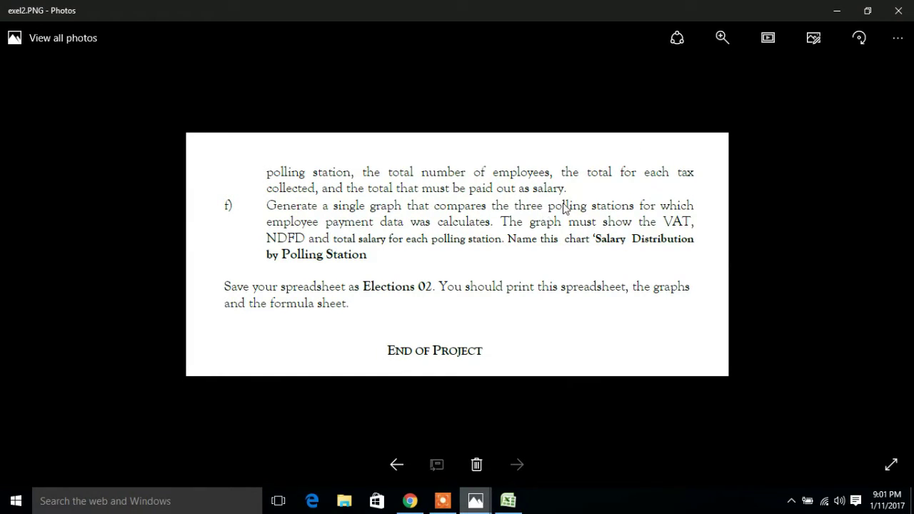
{"action": "left_click", "coordinate": [837, 12]}
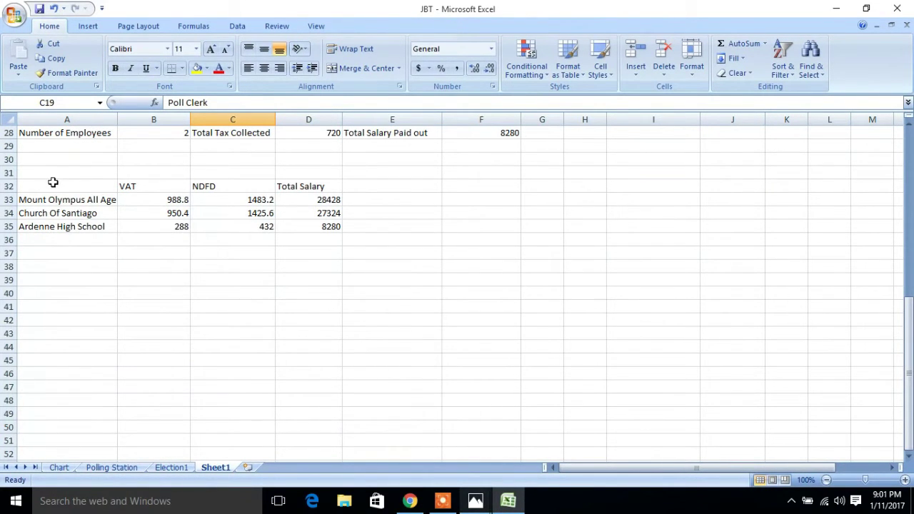
{"action": "left_click_drag", "start_coordinate": [52, 182], "coordinate": [310, 223]}
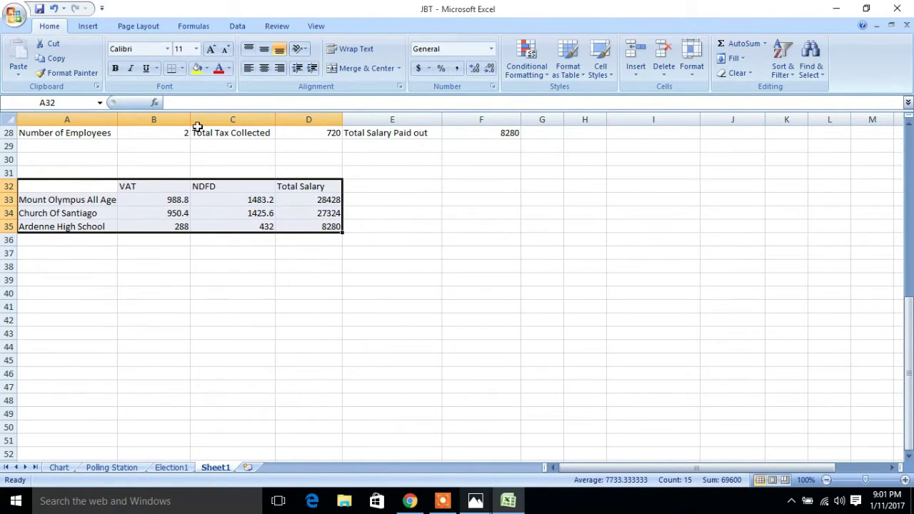
- Insert a 2-D clustered column chart of the A32:D35 summary table
{"action": "left_click", "coordinate": [81, 28]}
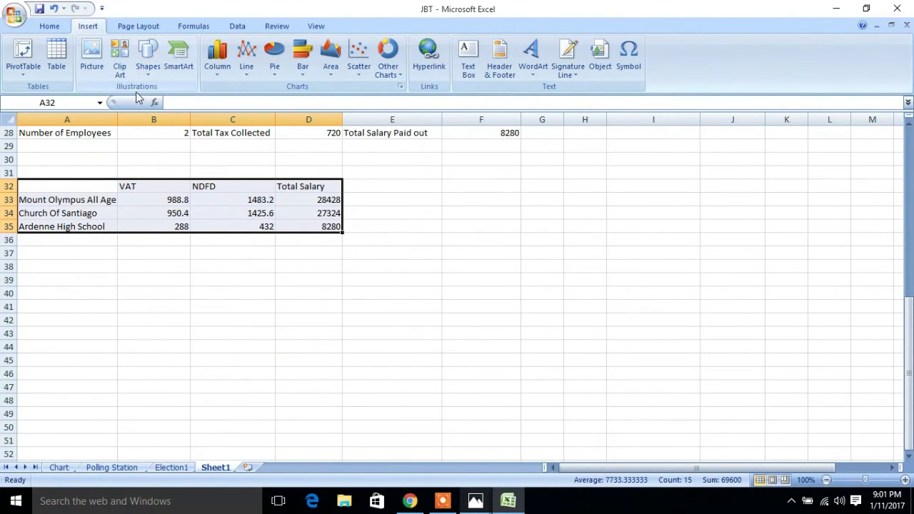
{"action": "left_click", "coordinate": [219, 68]}
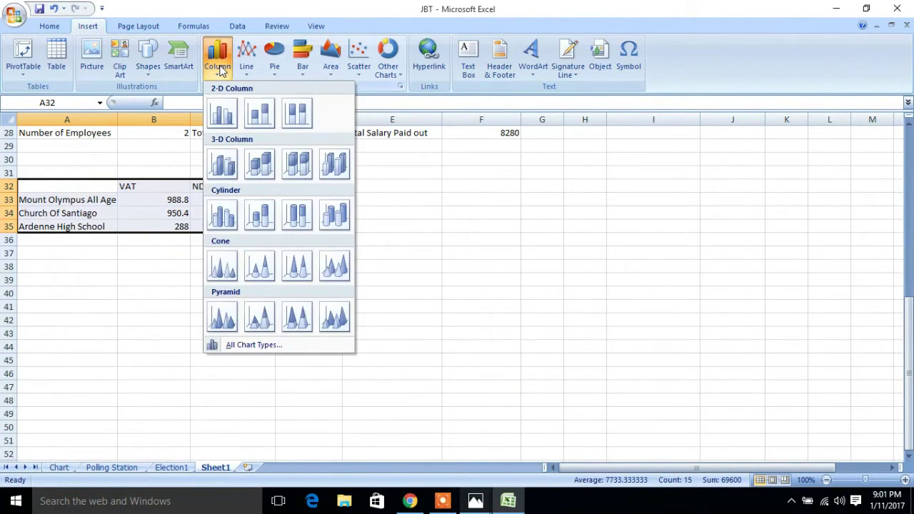
{"action": "left_click", "coordinate": [221, 115]}
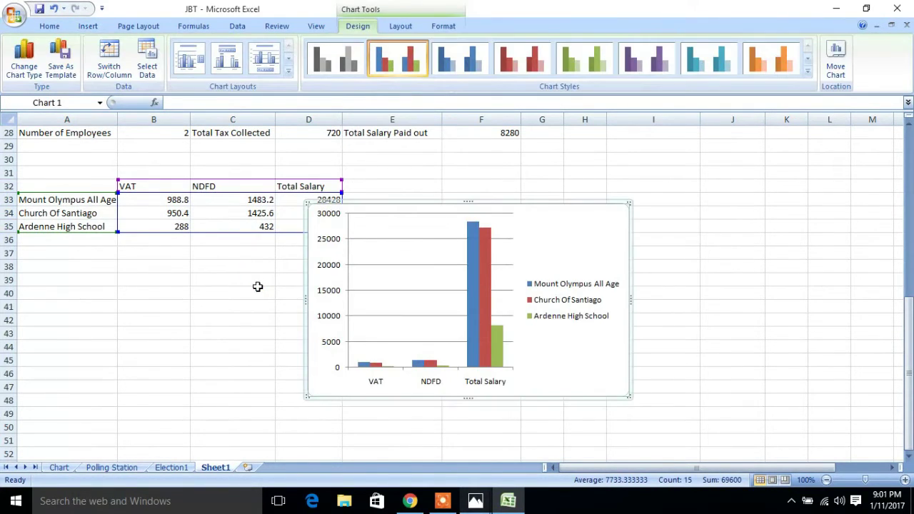
- Move the chart below the table and apply Layout 2 with title and data labels
{"action": "left_click_drag", "start_coordinate": [533, 248], "coordinate": [405, 319]}
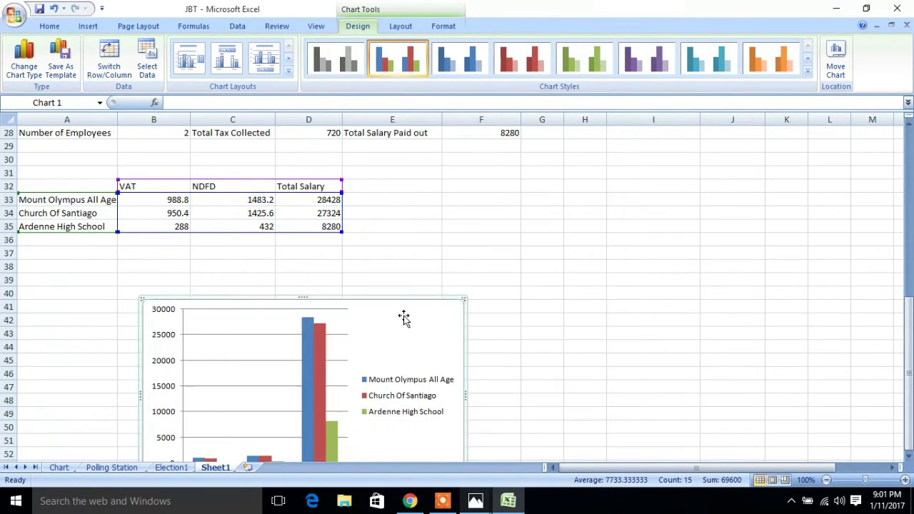
{"action": "left_click", "coordinate": [225, 60]}
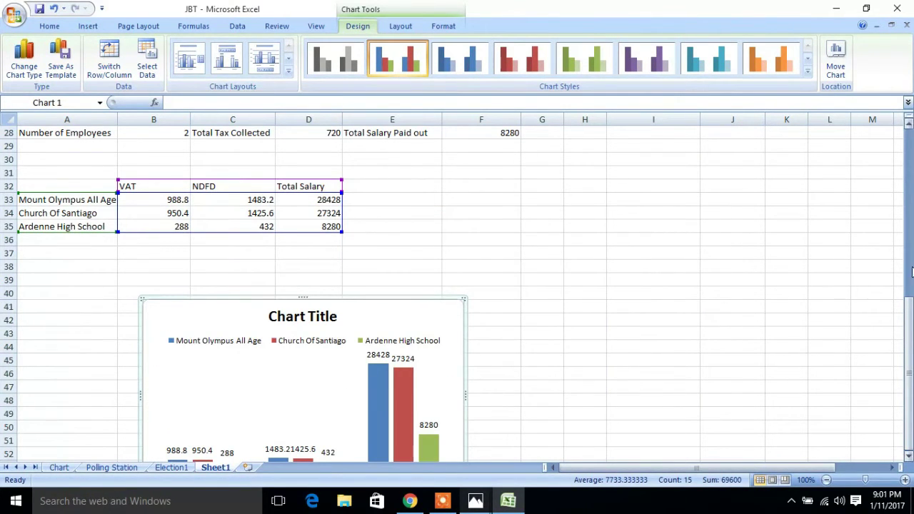
{"action": "left_click", "coordinate": [910, 457]}
{"action": "scroll", "coordinate": [909, 458], "scroll_direction": "down", "scroll_amount": 1}
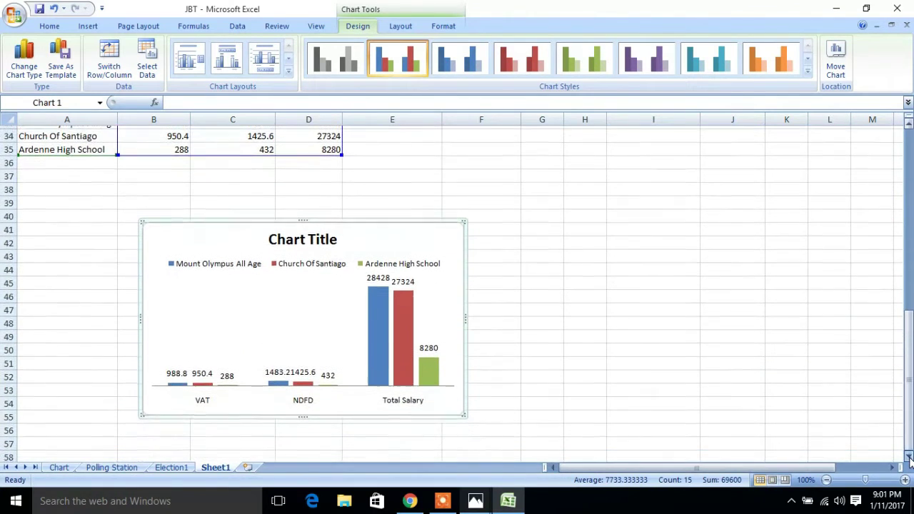
{"action": "left_click_drag", "start_coordinate": [212, 230], "coordinate": [102, 186]}
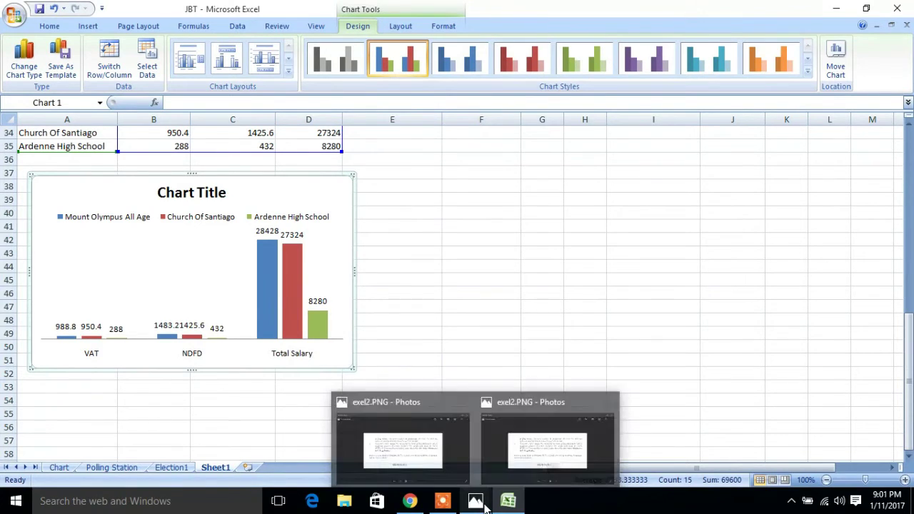
{"action": "mouse_move", "coordinate": [515, 503]}
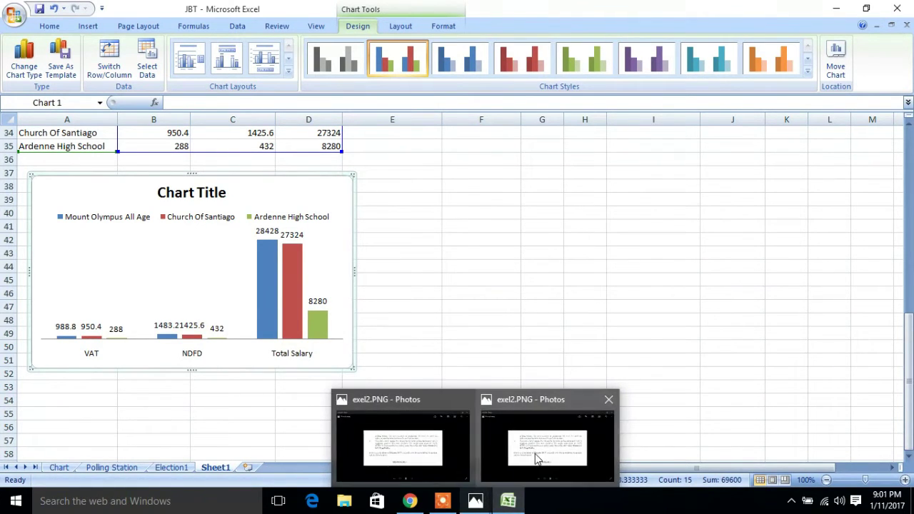
{"action": "left_click", "coordinate": [537, 460]}
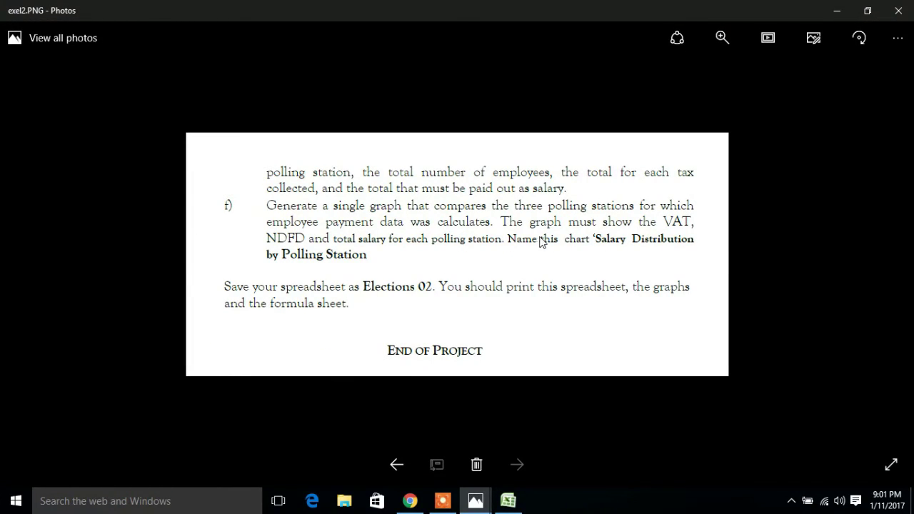
{"action": "left_click", "coordinate": [837, 10]}
- Replace the placeholder 'Chart Title' with 'Salary Distribution by Polling Station'
{"action": "left_click", "coordinate": [170, 196]}
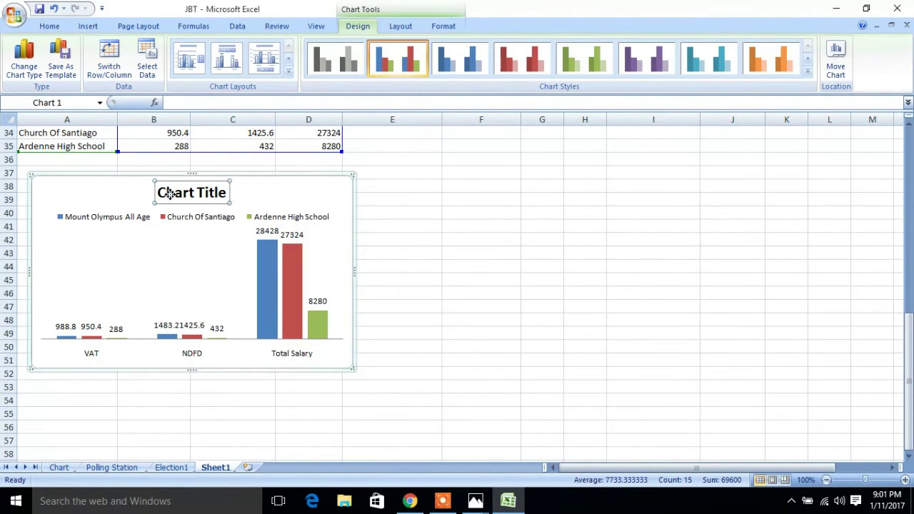
{"action": "left_click_drag", "start_coordinate": [229, 192], "coordinate": [112, 205]}
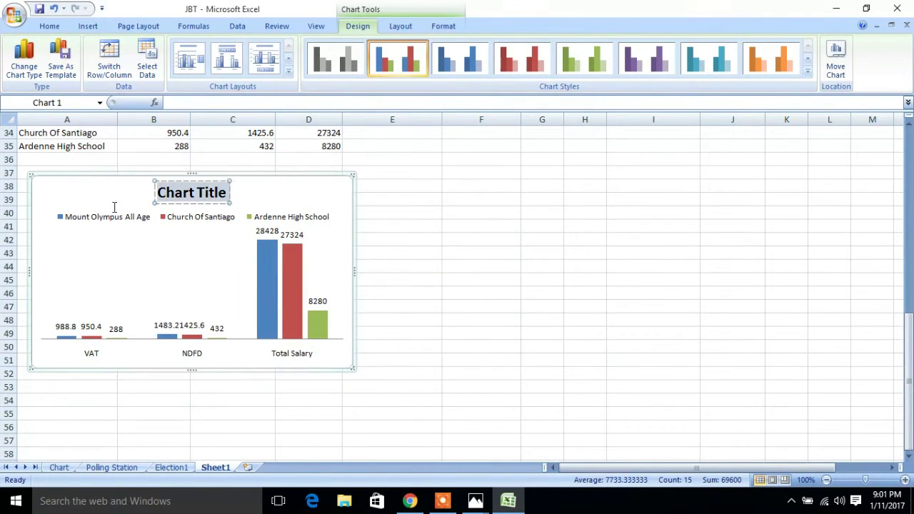
{"action": "type", "text": "Sal"}
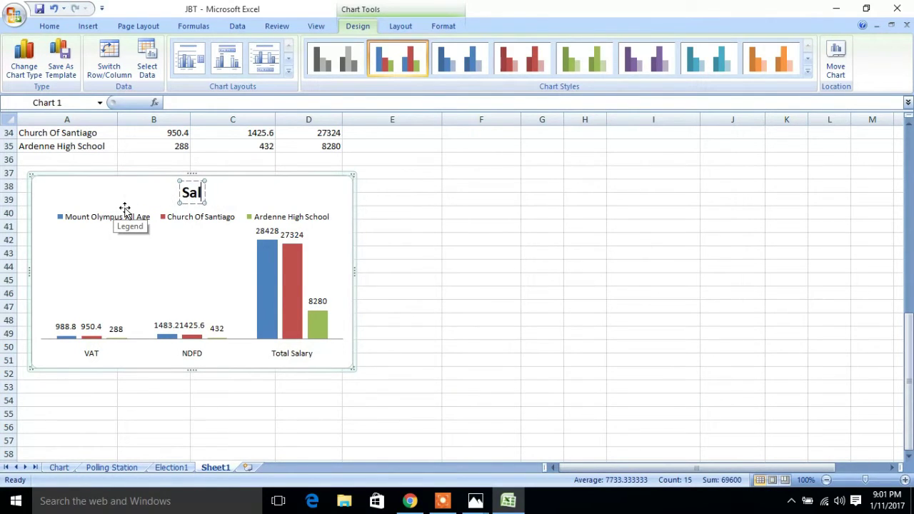
{"action": "type", "text": "ary D"}
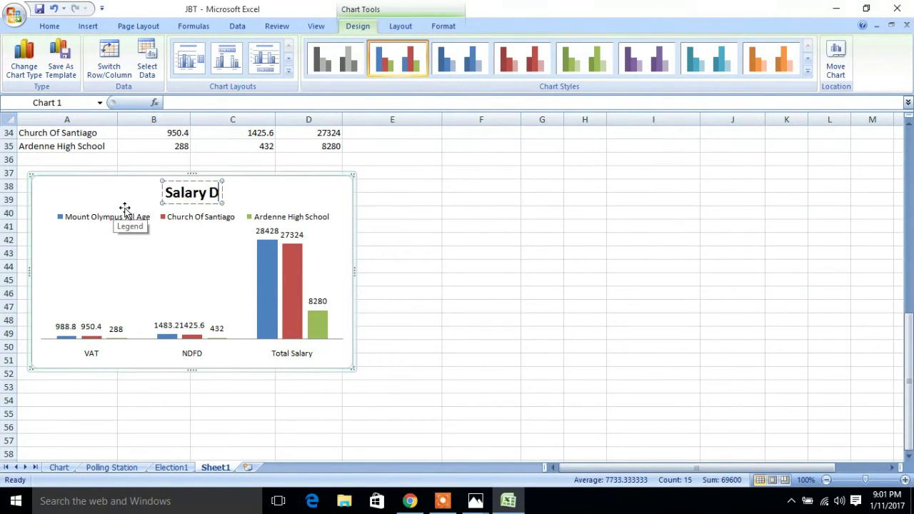
{"action": "type", "text": "istri"}
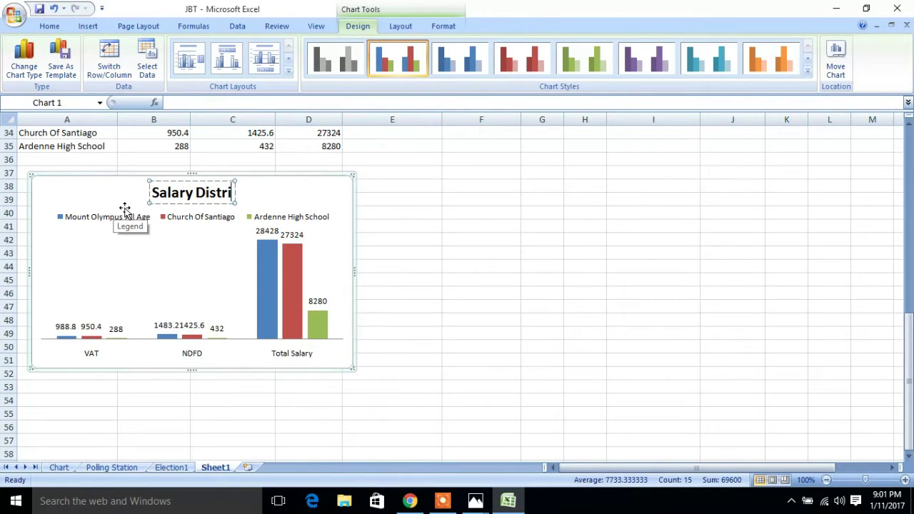
{"action": "type", "text": "bution"}
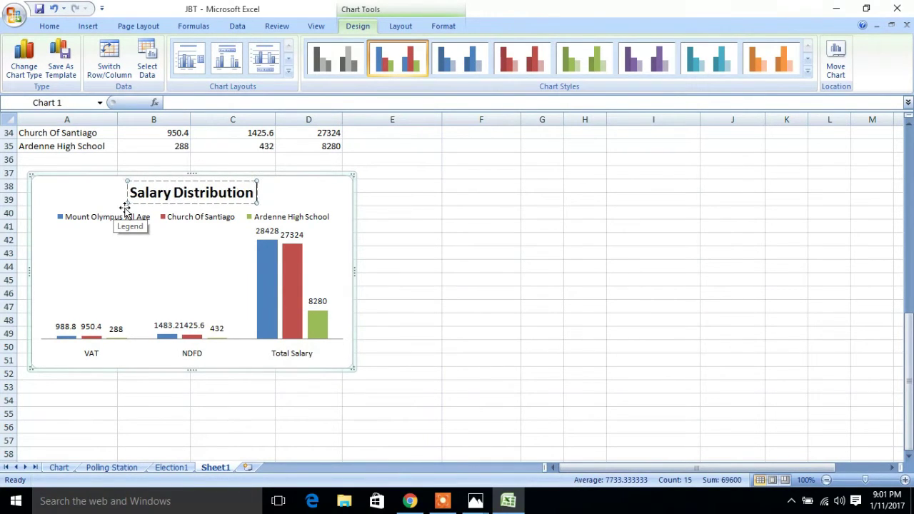
{"action": "type", "text": " by p"}
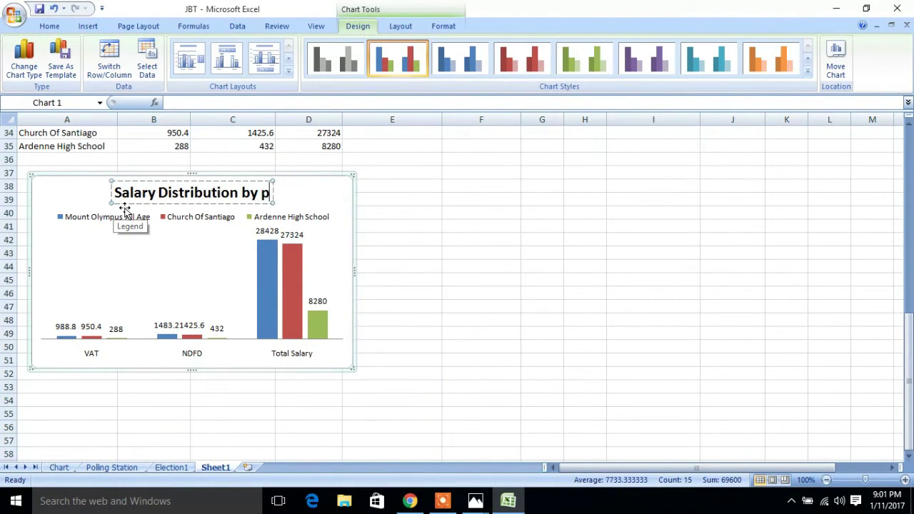
{"action": "key", "text": "BackSpace"}
{"action": "type", "text": "Pol"}
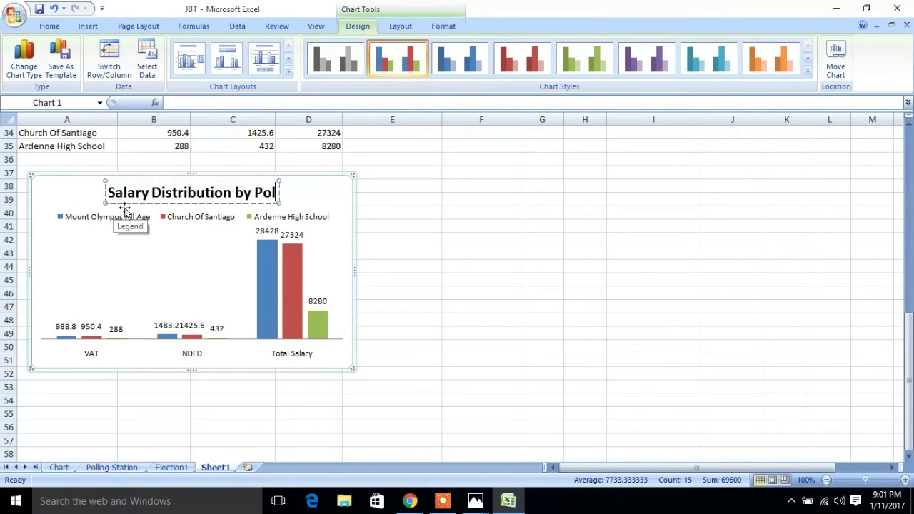
{"action": "type", "text": "ling"}
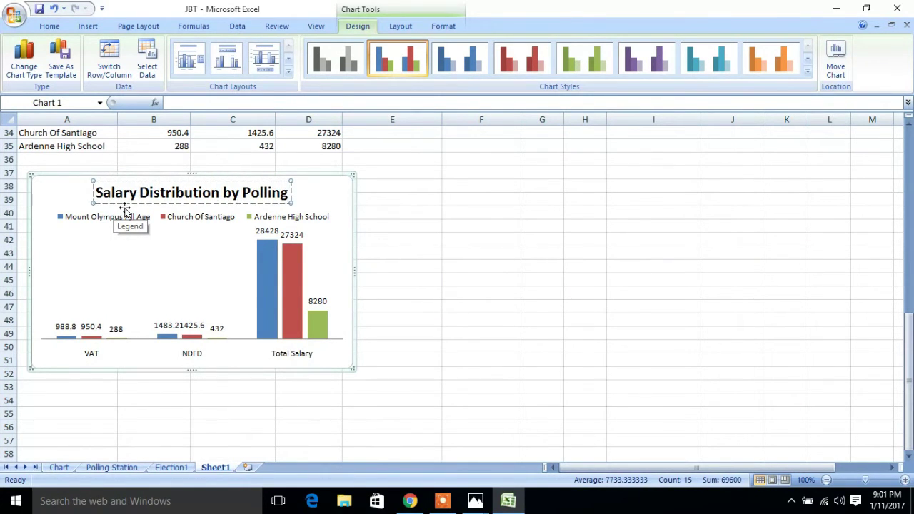
{"action": "type", "text": " Stat"}
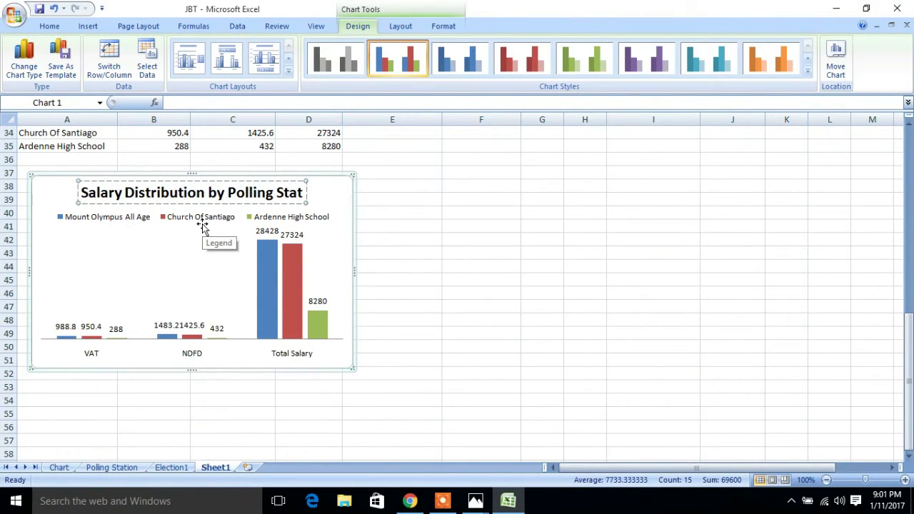
{"action": "type", "text": "ion"}
{"action": "left_click", "coordinate": [139, 240]}
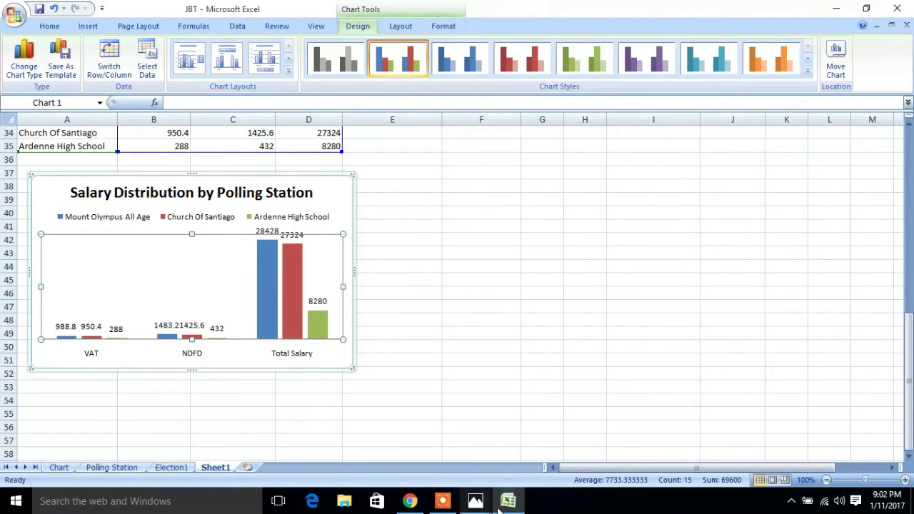
{"action": "mouse_move", "coordinate": [480, 507]}
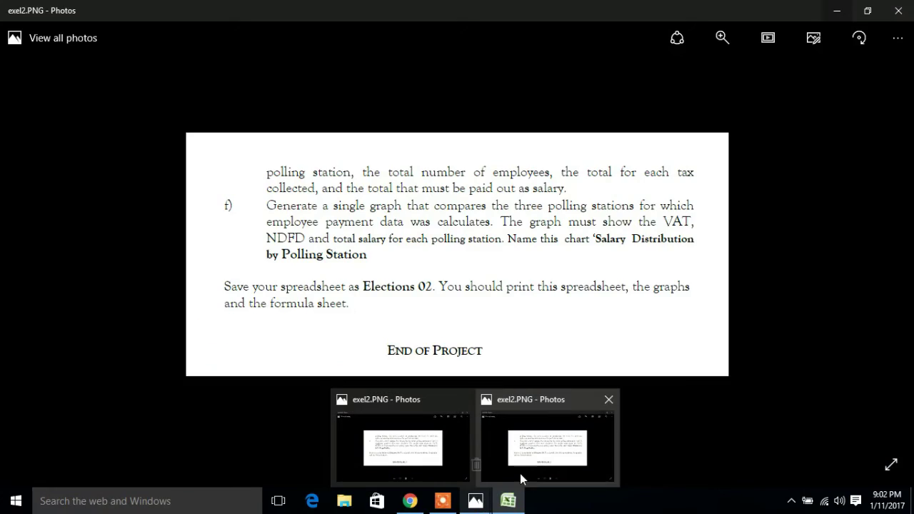
{"action": "left_click", "coordinate": [519, 472]}
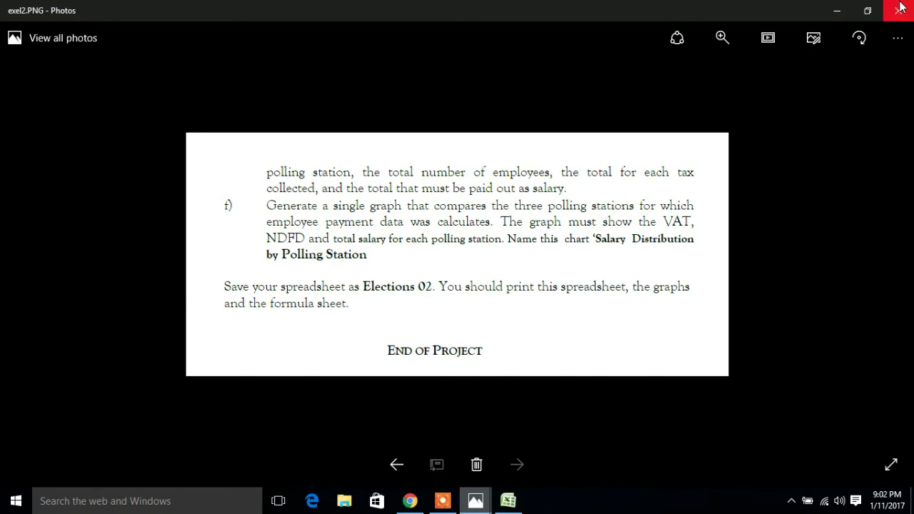
{"action": "left_click", "coordinate": [843, 13]}
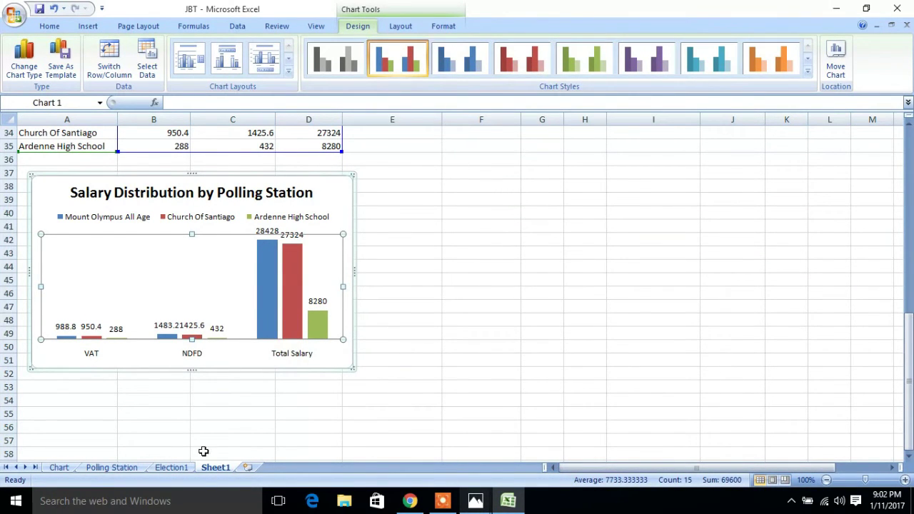
- Rename the Sheet1 tab to Election2
{"action": "left_click", "coordinate": [218, 473]}
{"action": "double_click", "coordinate": [217, 469]}
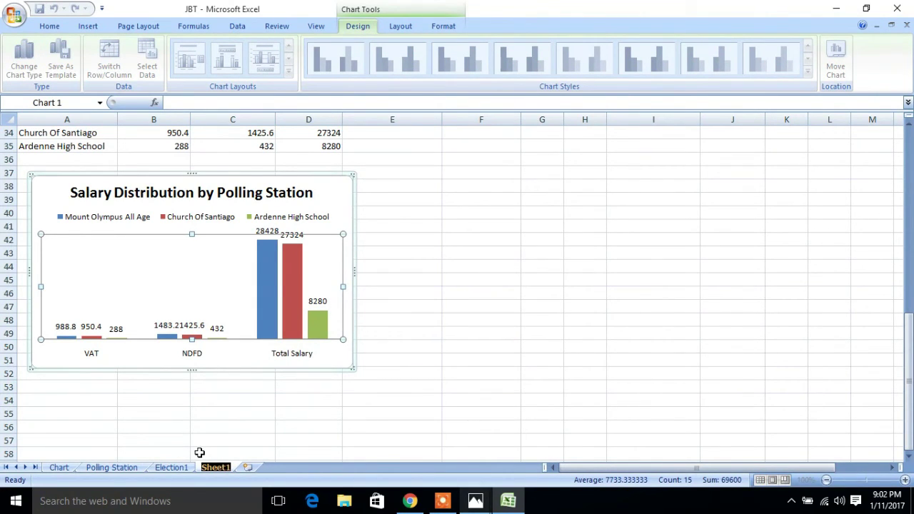
{"action": "type", "text": "Election2"}
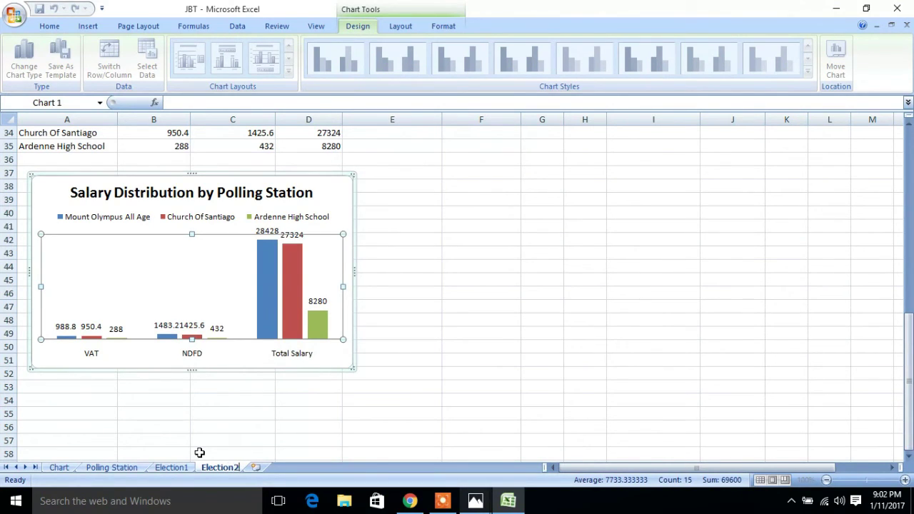
{"action": "key", "text": "Return"}
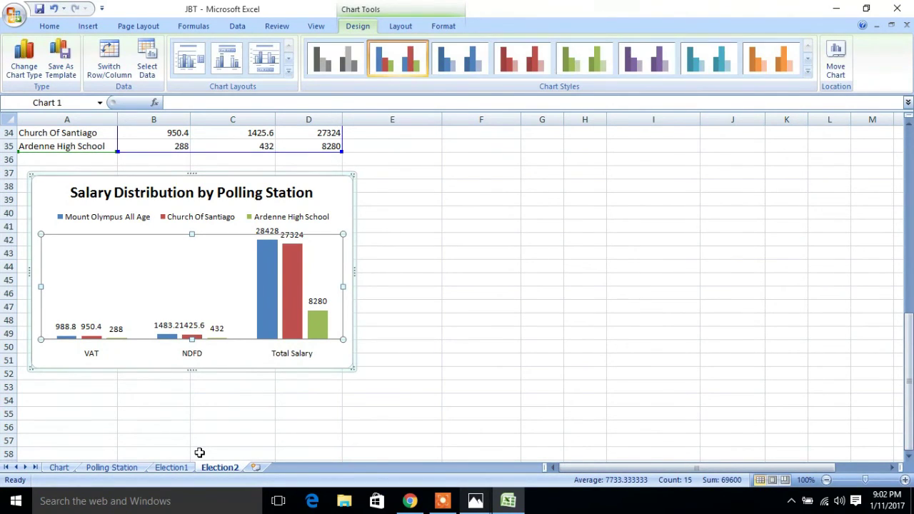
- Minimize the Excel window to reveal the desktop
{"action": "left_click", "coordinate": [834, 5]}
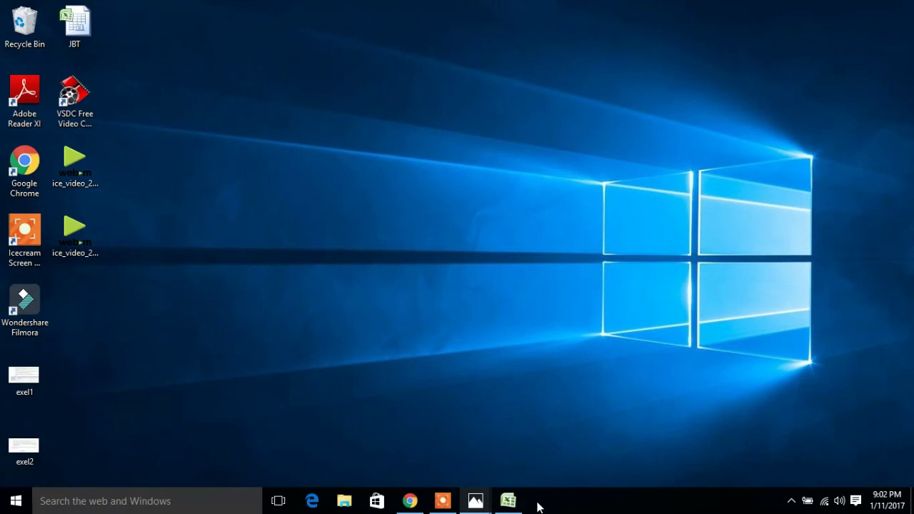